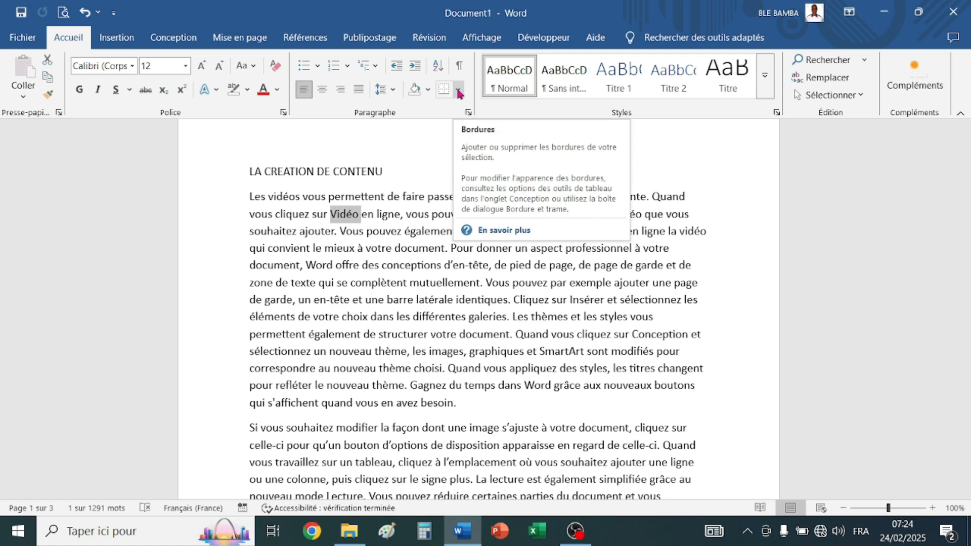
Step: Try outside borders (Bordures extérieures) on the word "Vidéo" in the first paragraph and undo them
left_click(458, 92)
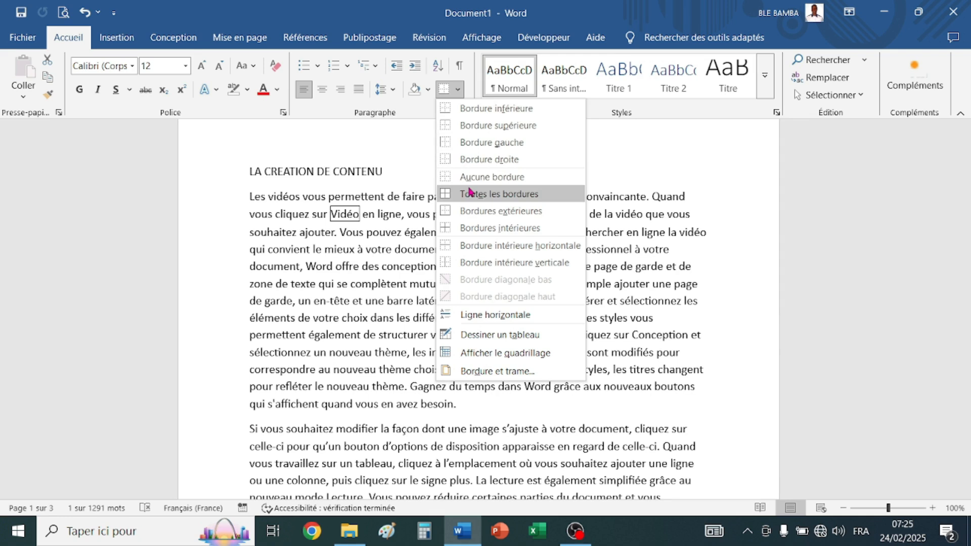
left_click(474, 212)
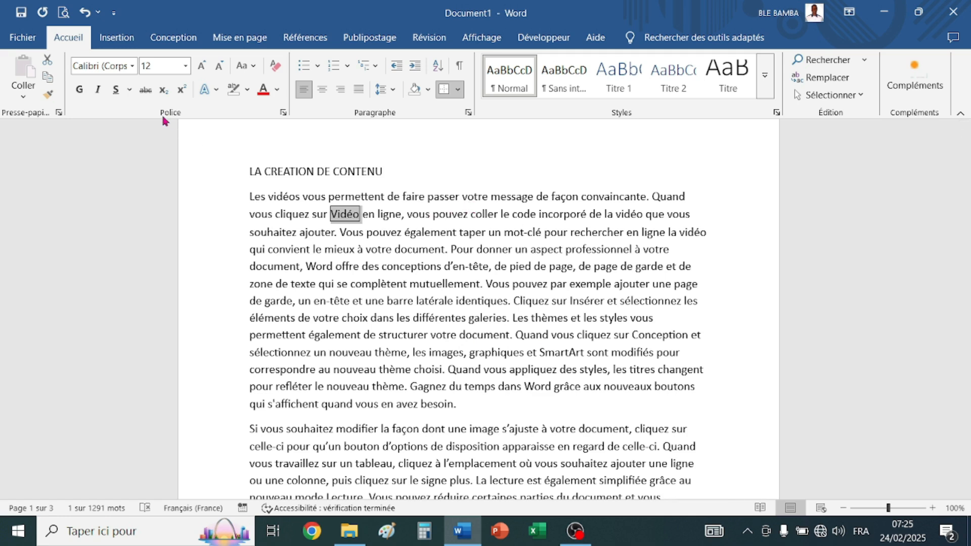
left_click(85, 12)
left_click(312, 172)
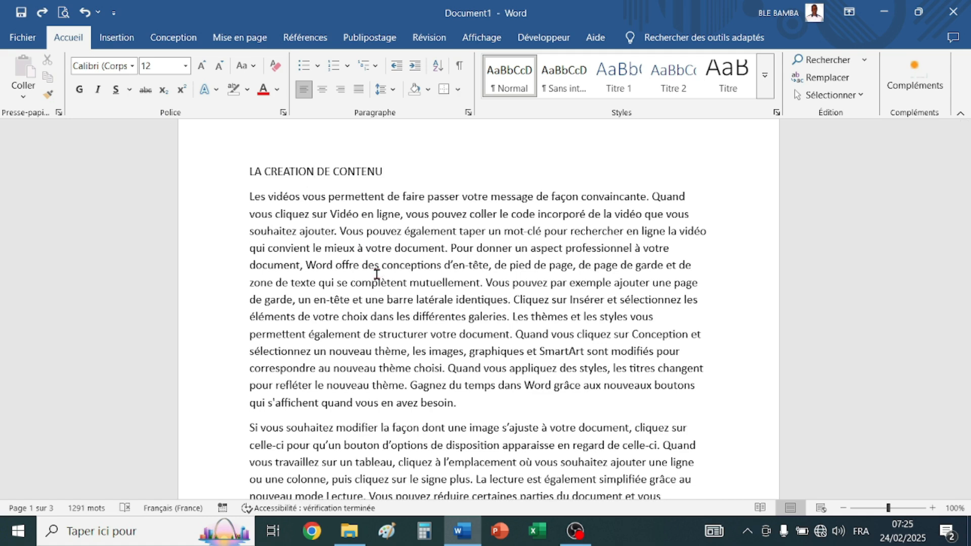
Step: Try all borders (Toutes les bordures) on the whole first body paragraph and undo them
triple_click(376, 273)
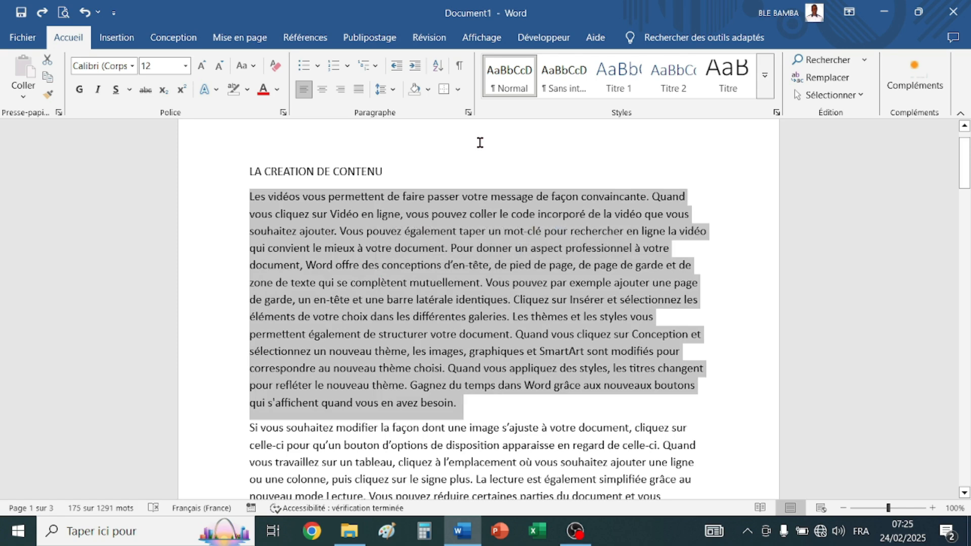
left_click(459, 92)
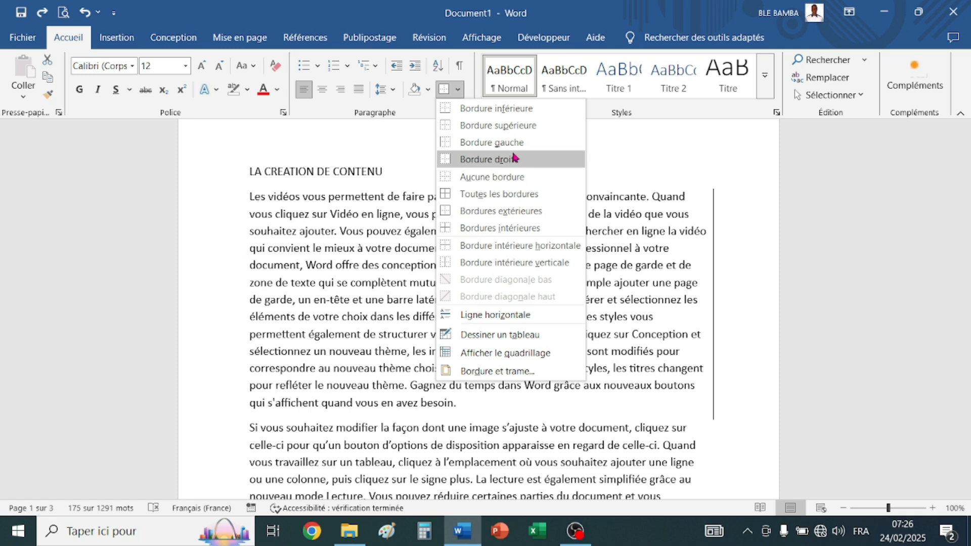
left_click(498, 195)
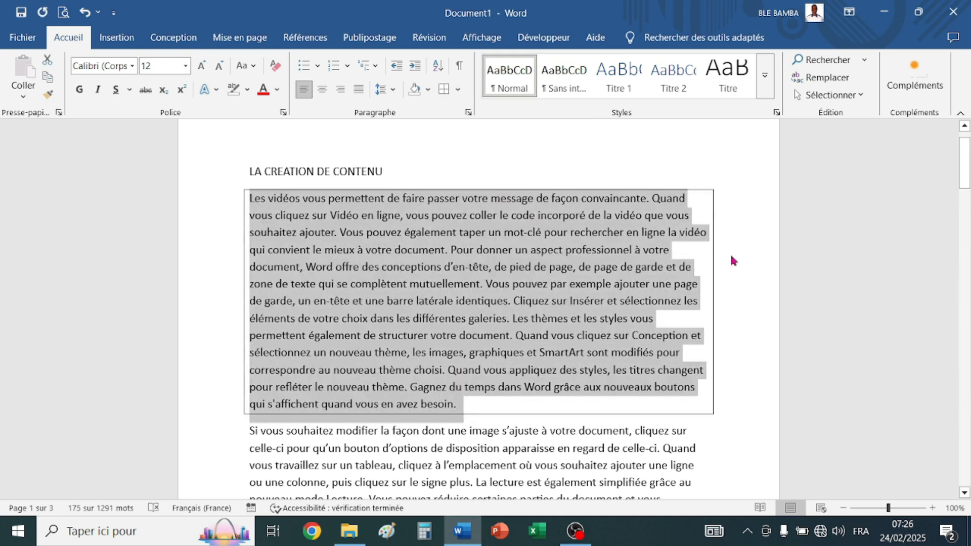
left_click(731, 255)
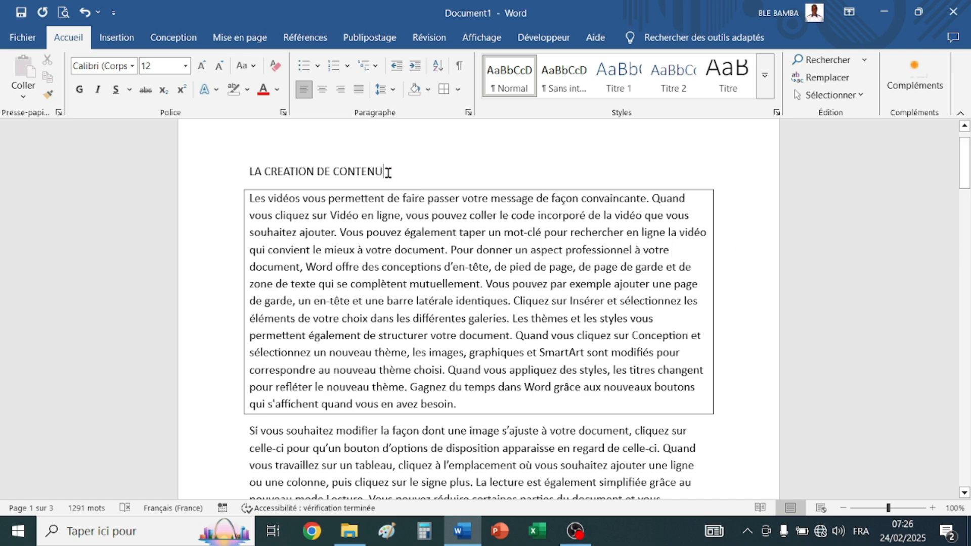
left_click(84, 12)
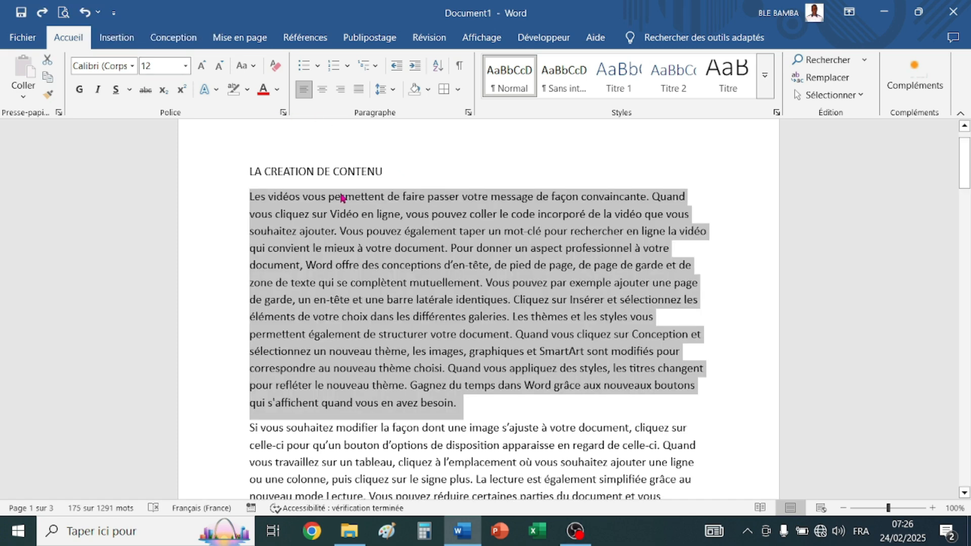
left_click(424, 175)
Step: Try all borders (Toutes les bordures) on the title "LA CREATION DE CONTENU" and undo them
triple_click(358, 177)
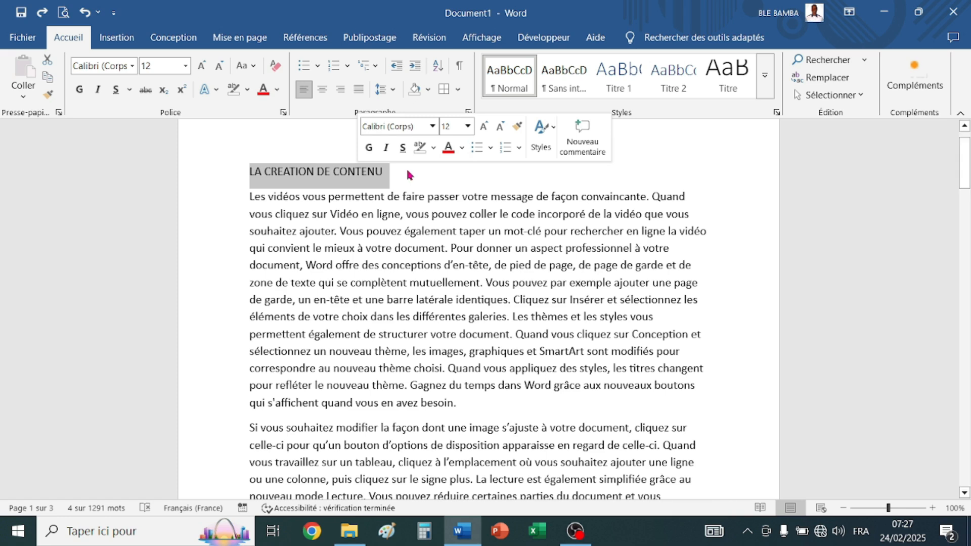
left_click(458, 90)
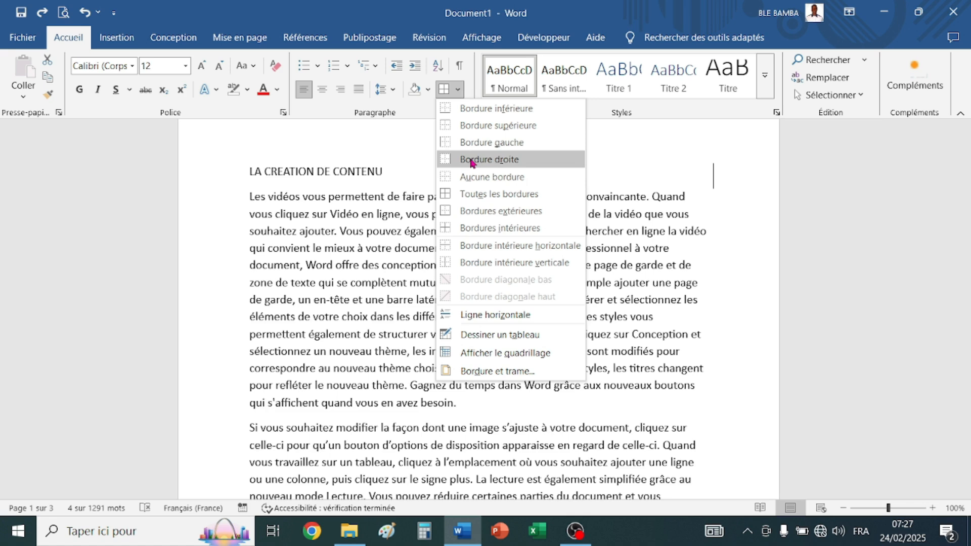
left_click(472, 195)
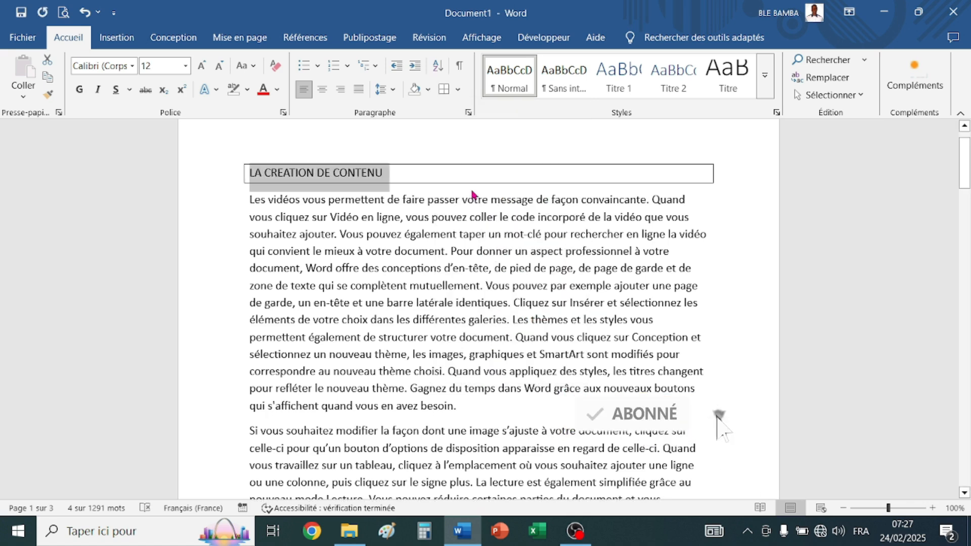
key("Right")
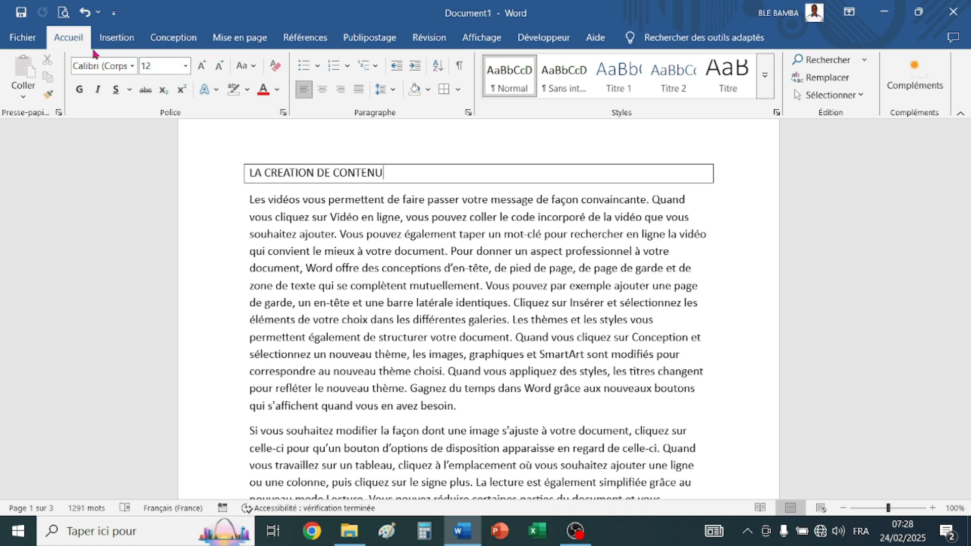
left_click(85, 12)
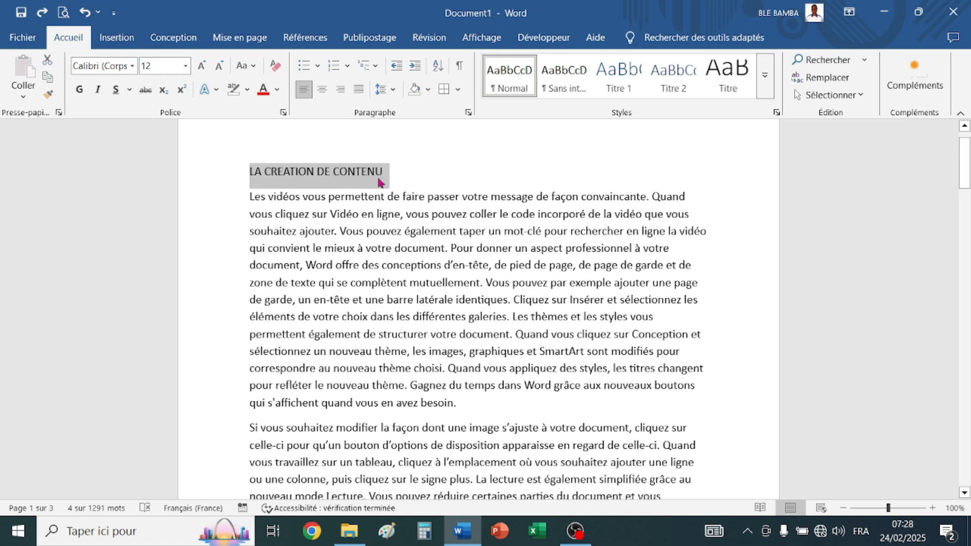
Step: Try a ½ pt Encadrement border applied to Texte on the title using the Bordure et trame settings, and undo it
left_click(458, 91)
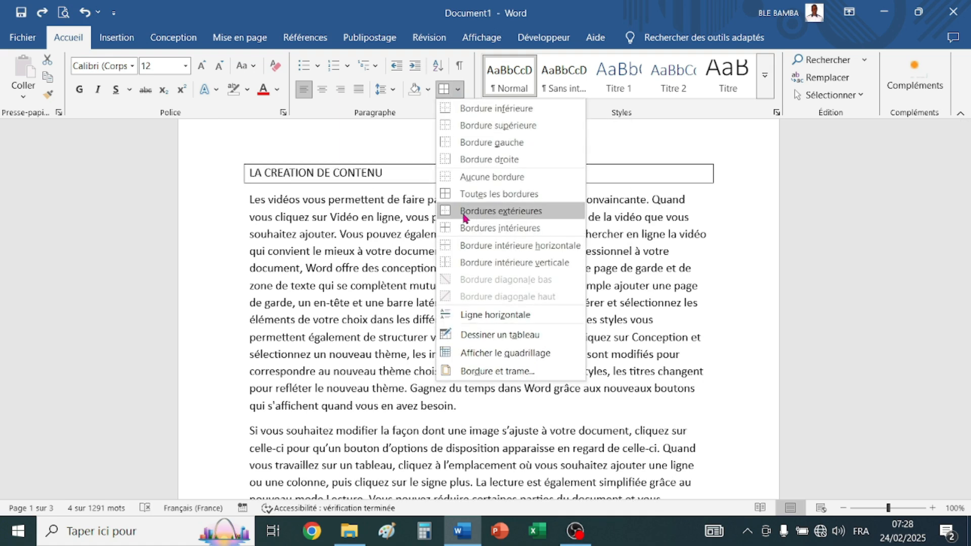
left_click(477, 372)
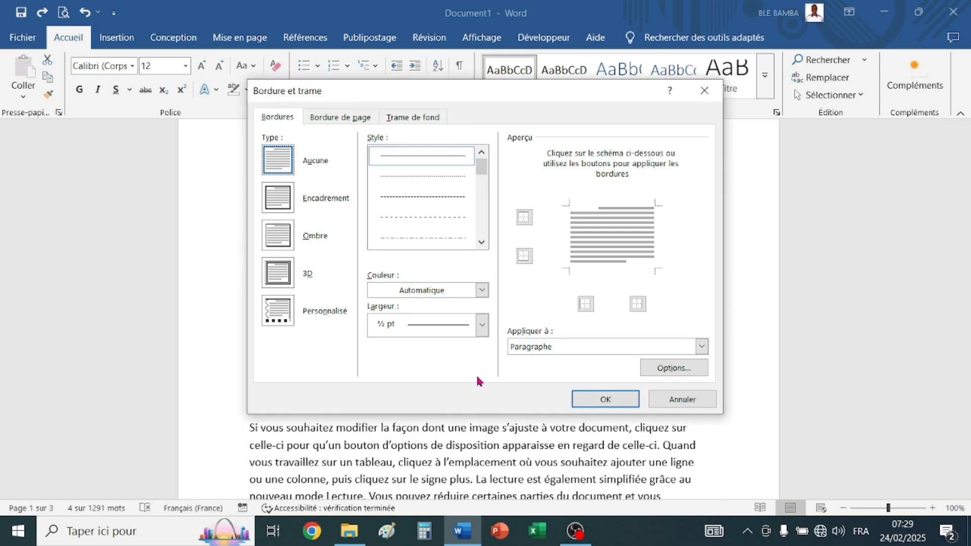
left_click(286, 207)
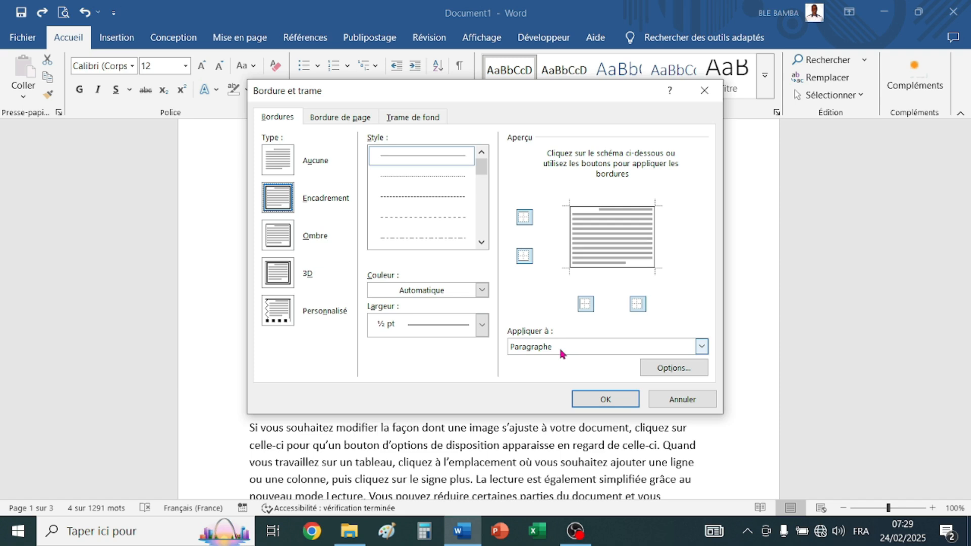
left_click(701, 347)
left_click(702, 347)
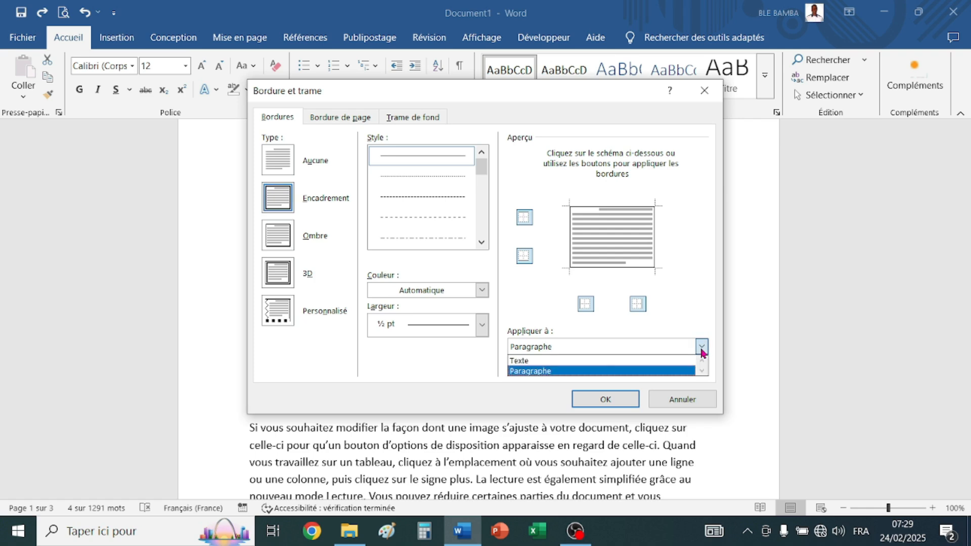
left_click(673, 361)
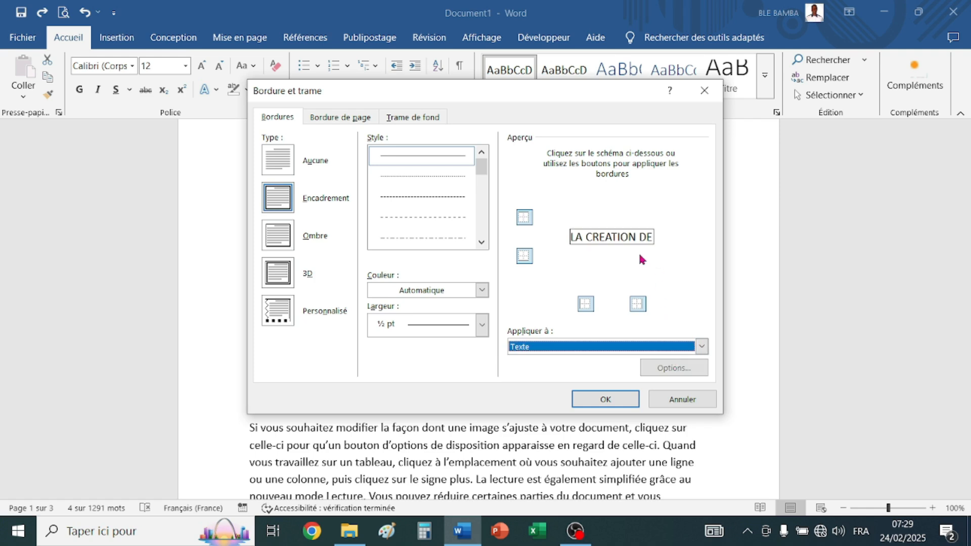
left_click(605, 399)
left_click(534, 251)
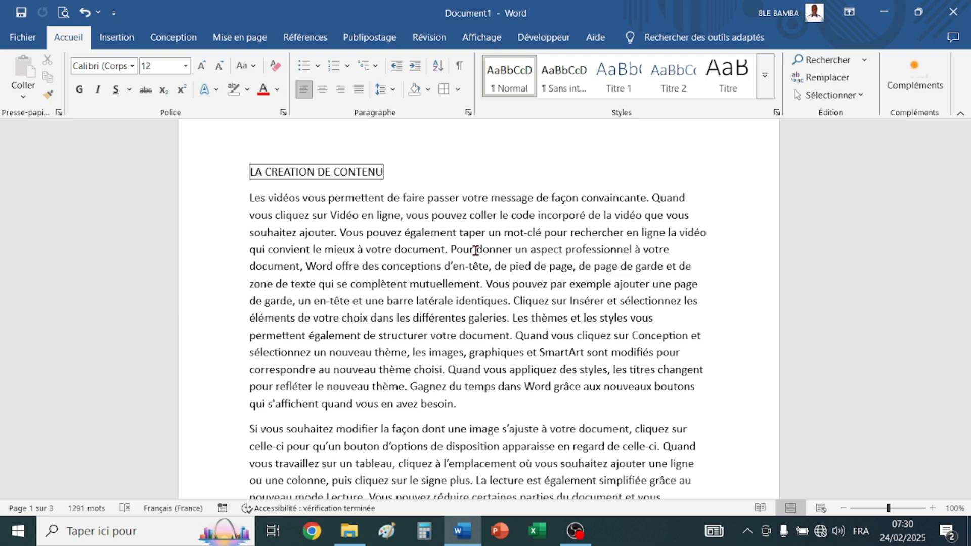
left_click(449, 253)
left_click(85, 13)
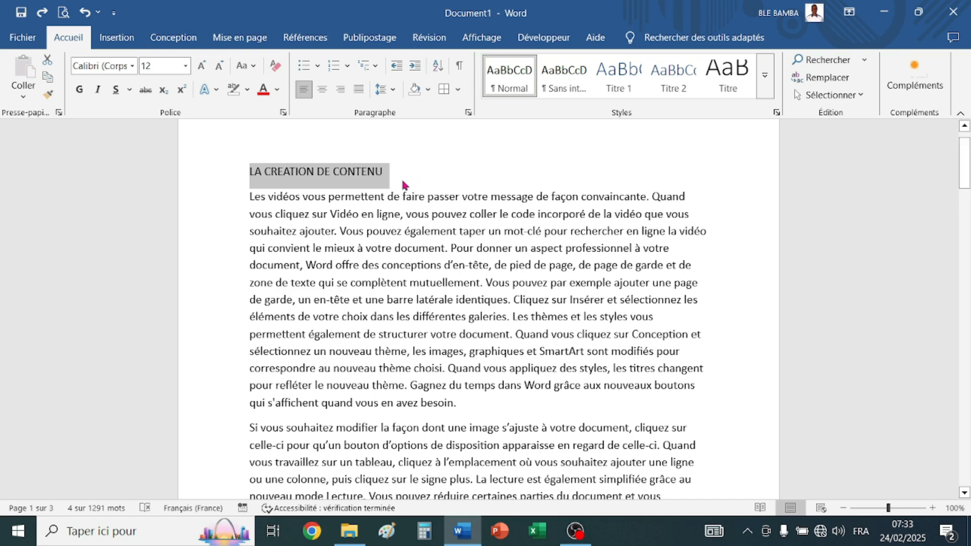
Step: In the Bordure et trame settings for the title, choose the Encadrement type and the thick shaded line style just below the diagonal-striped one
left_click(458, 90)
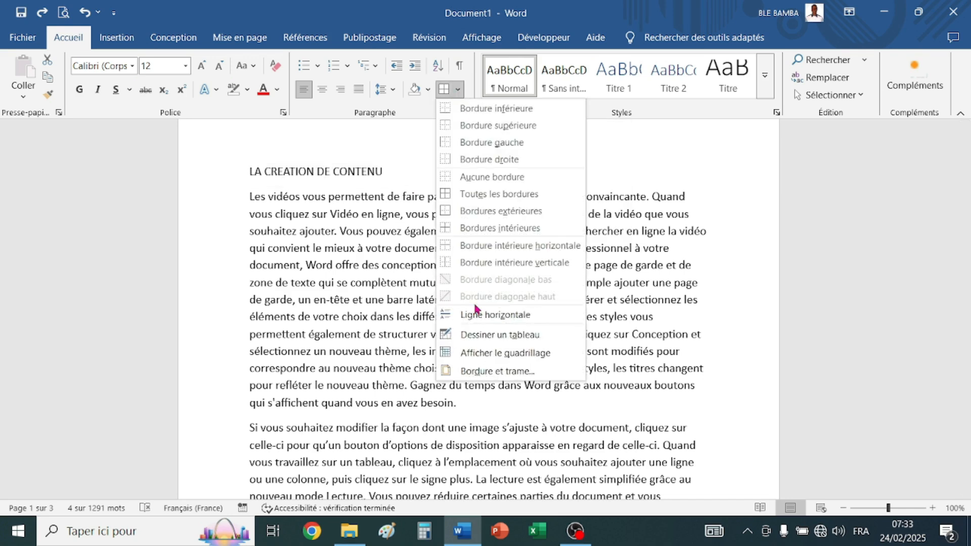
left_click(475, 374)
left_click(282, 199)
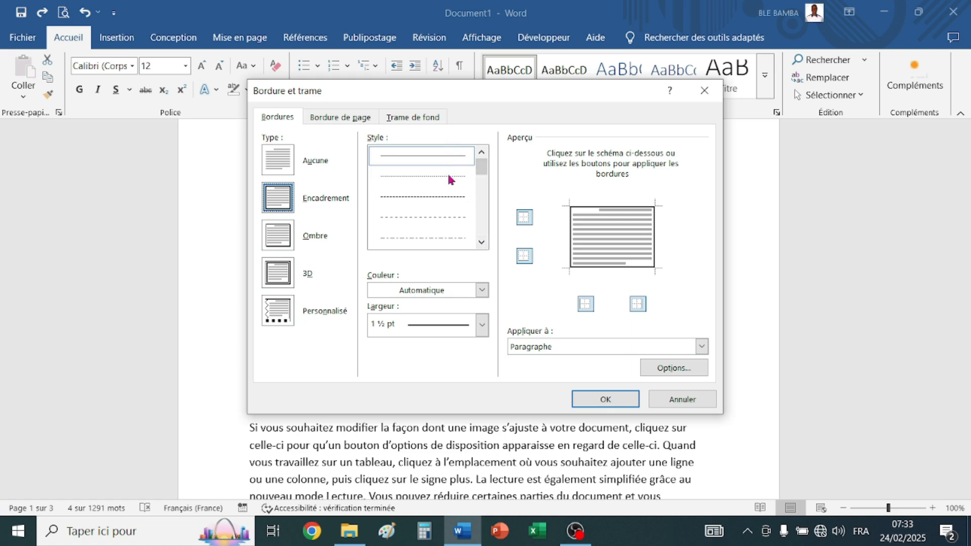
left_click(481, 243)
left_click(481, 242)
left_click(481, 242)
left_click(481, 242)
left_click(480, 242)
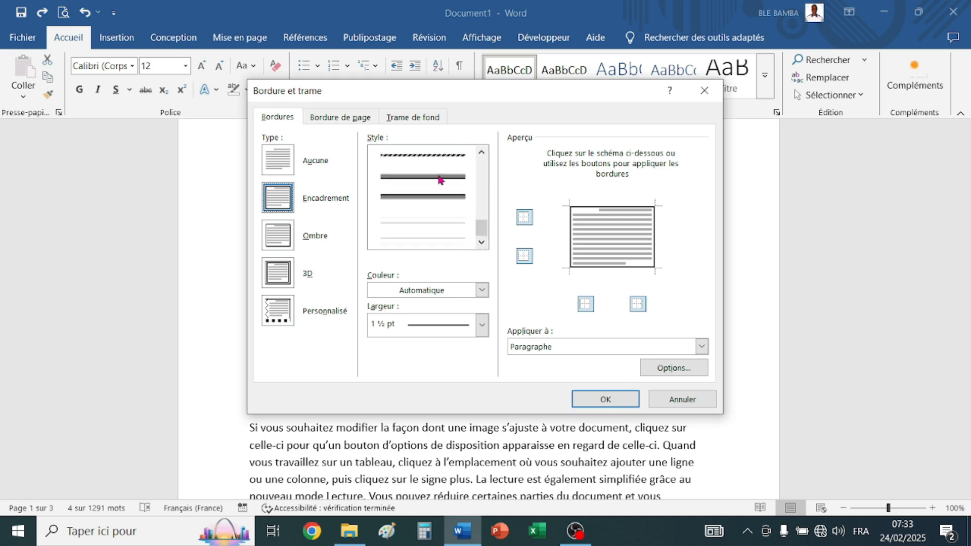
left_click(438, 177)
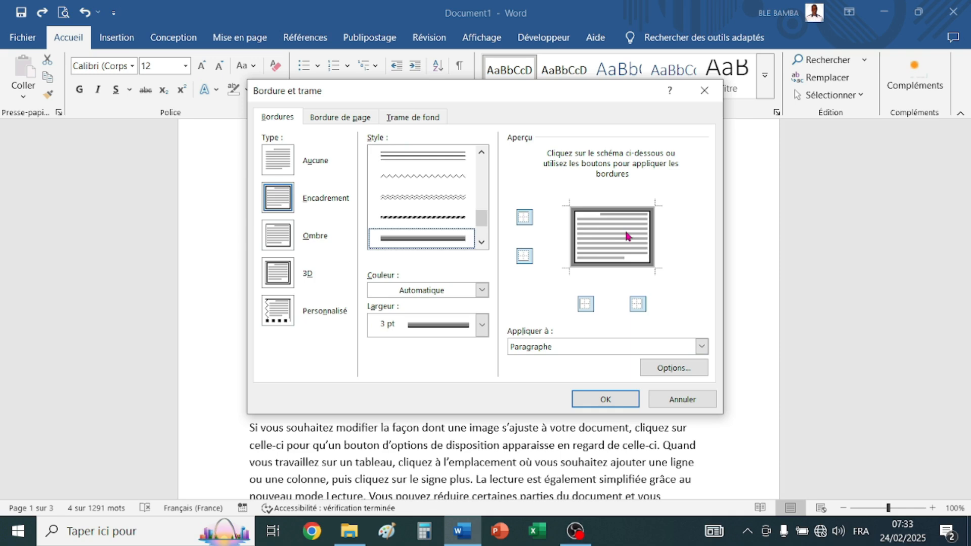
Step: Set the title border's colour to the standard purple and its width to 4 ½ pt
left_click(482, 291)
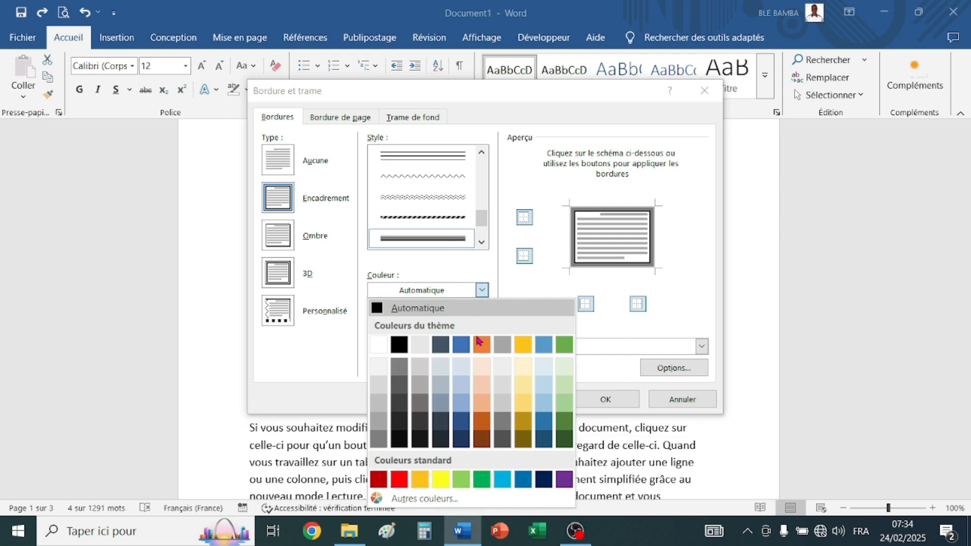
left_click(564, 478)
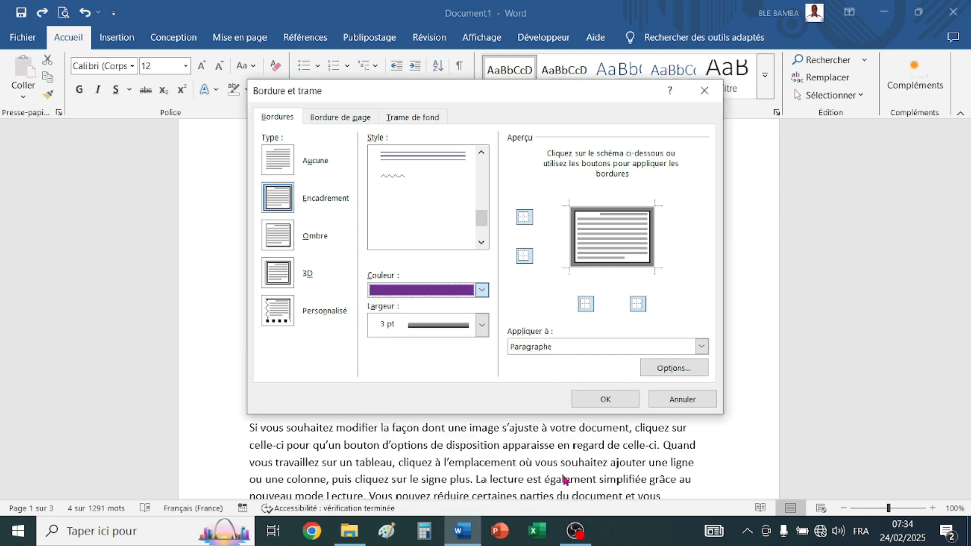
left_click(482, 326)
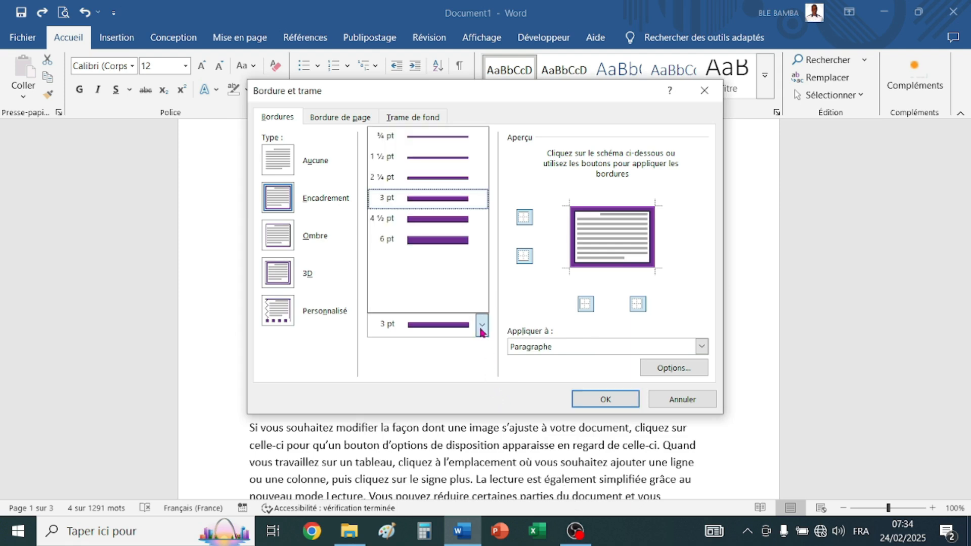
left_click(447, 225)
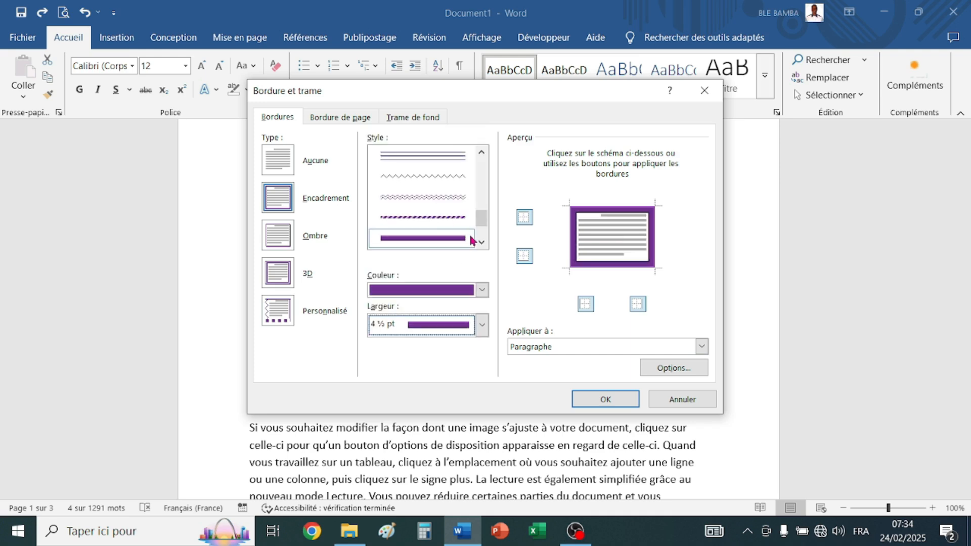
Step: Set the border to apply to Texte, confirm it on the title, and deselect the title
left_click(701, 348)
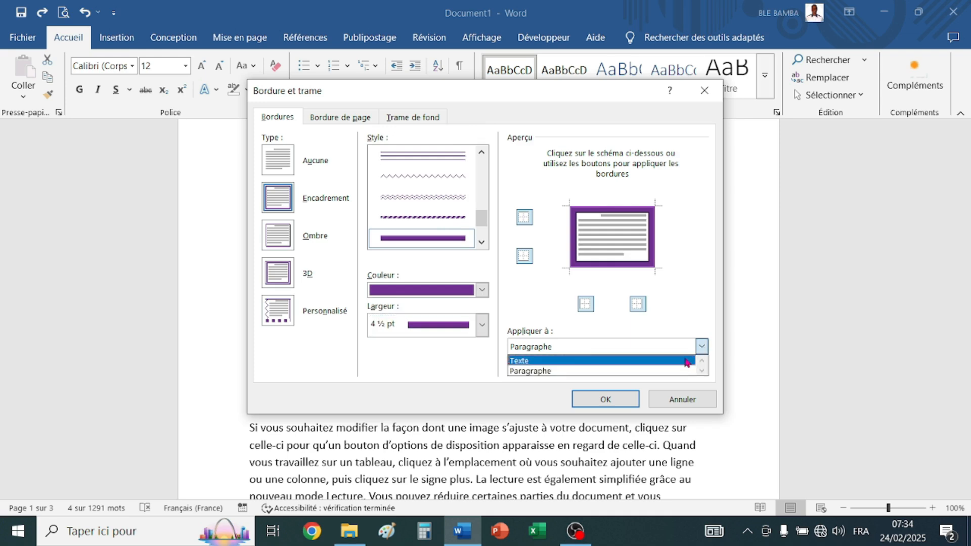
left_click(683, 361)
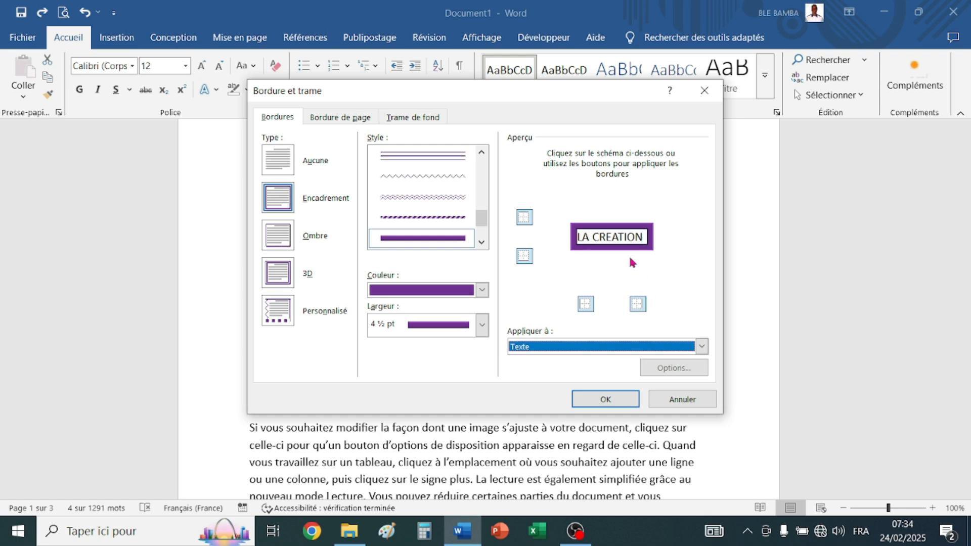
left_click(602, 400)
left_click(553, 372)
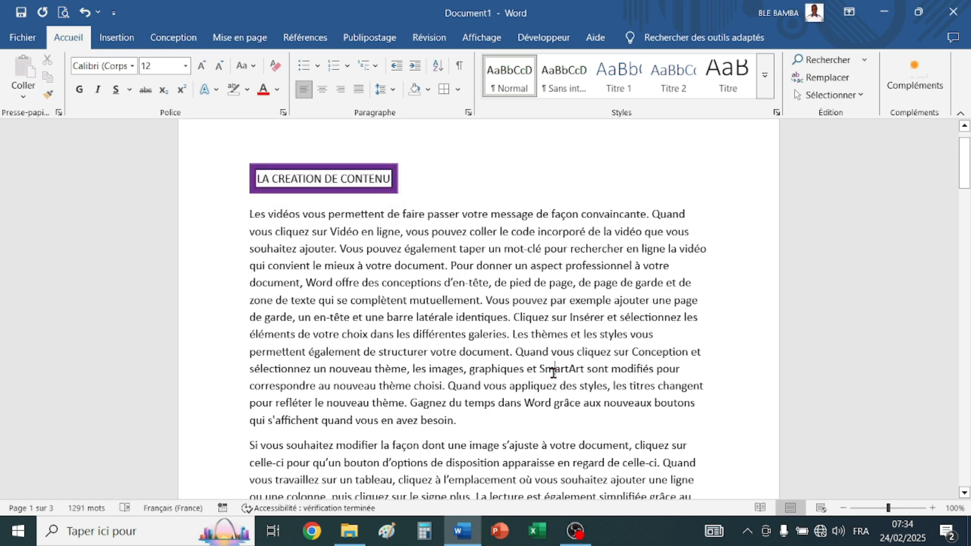